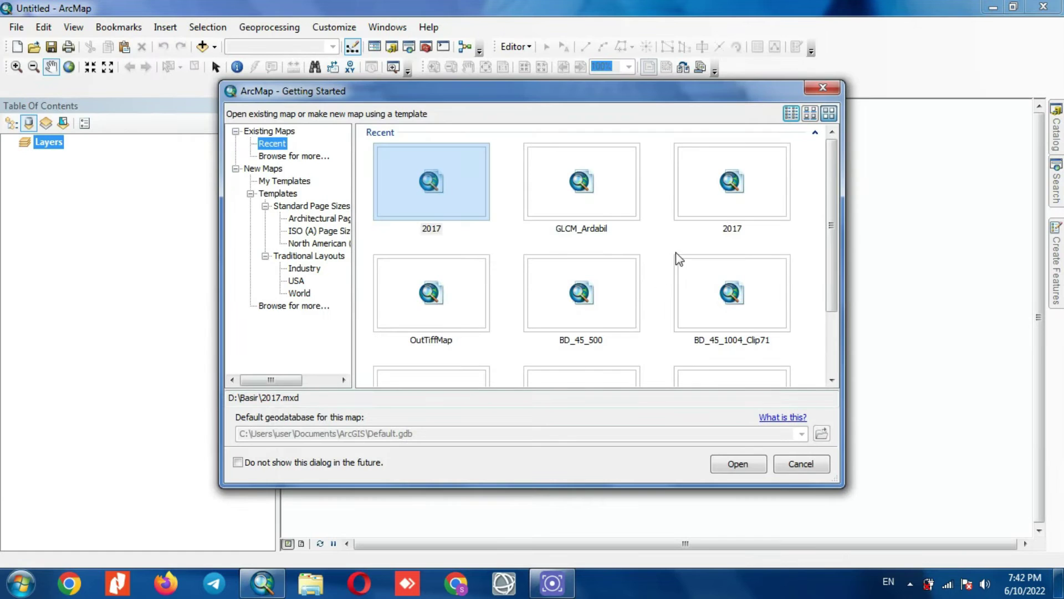
Open the recent 2017 map document from the Getting Started dialog
click(739, 181)
click(731, 463)
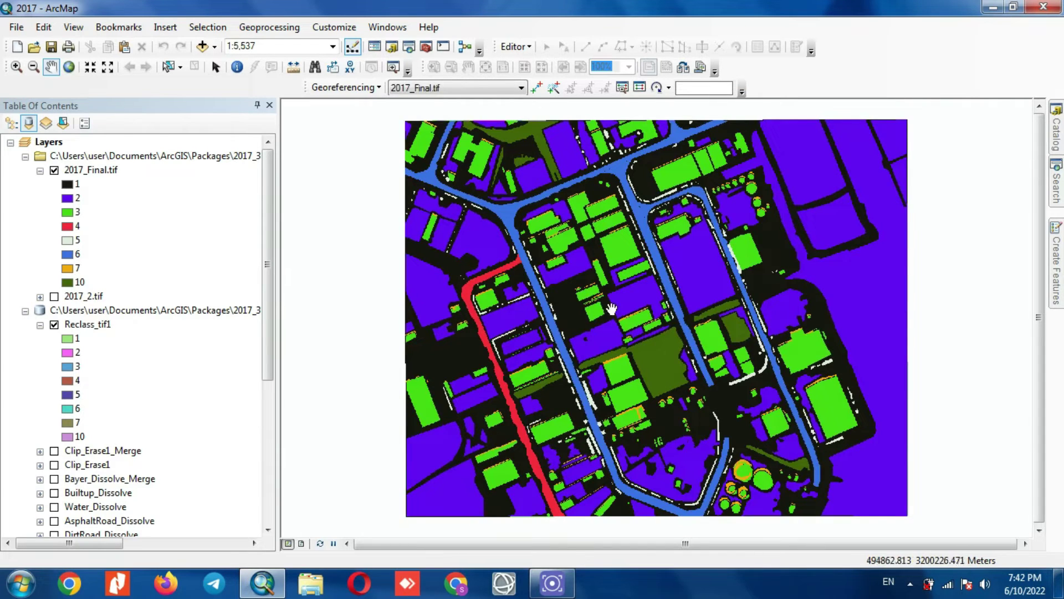
Start a map package of the map, saving it as 2017.mpk in Desktop\New folder
click(16, 27)
mouse_move(66, 131)
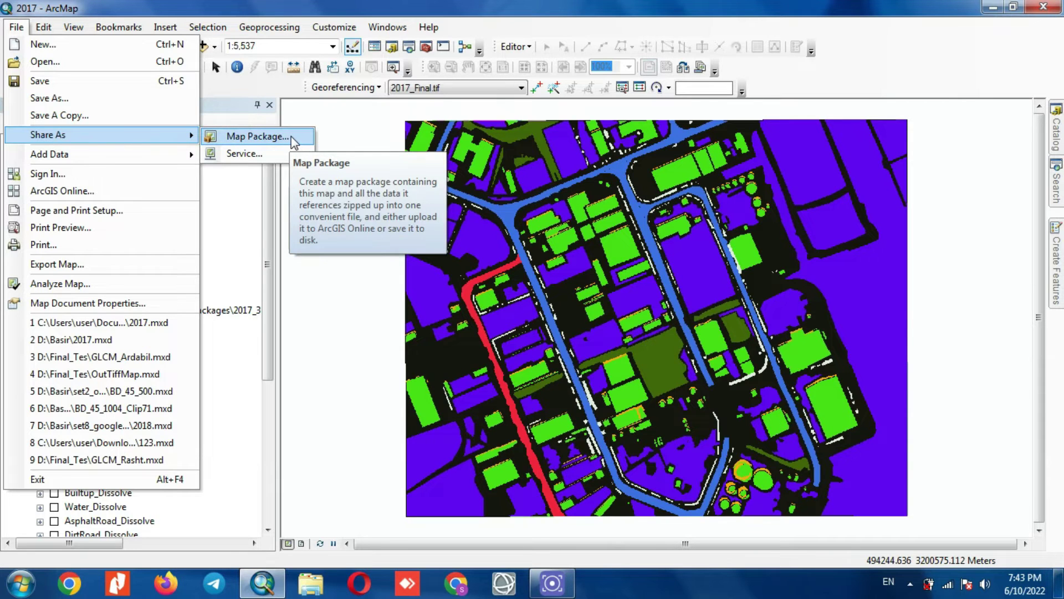
click(258, 136)
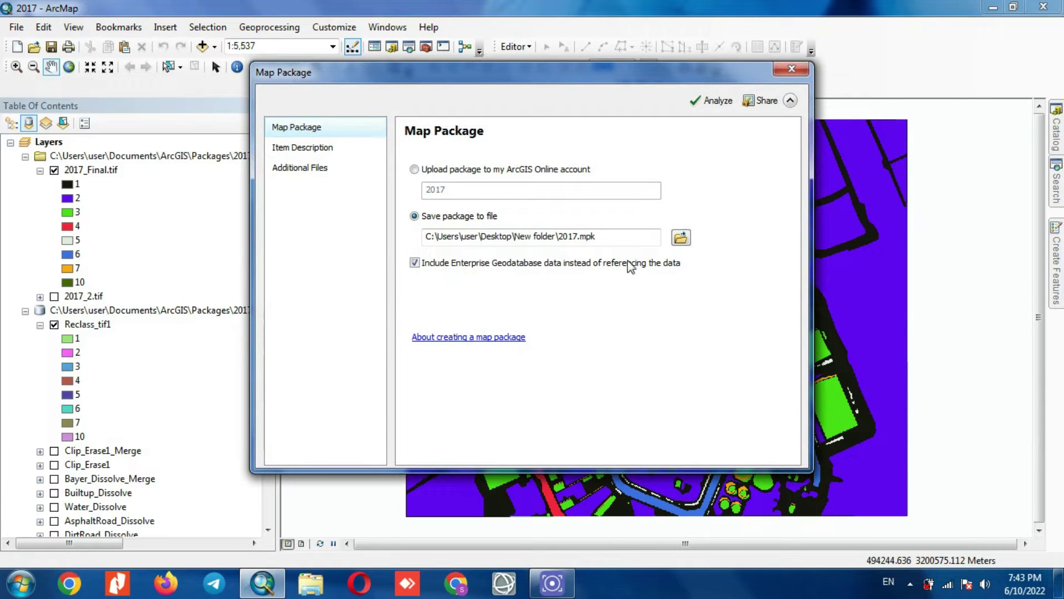
click(681, 238)
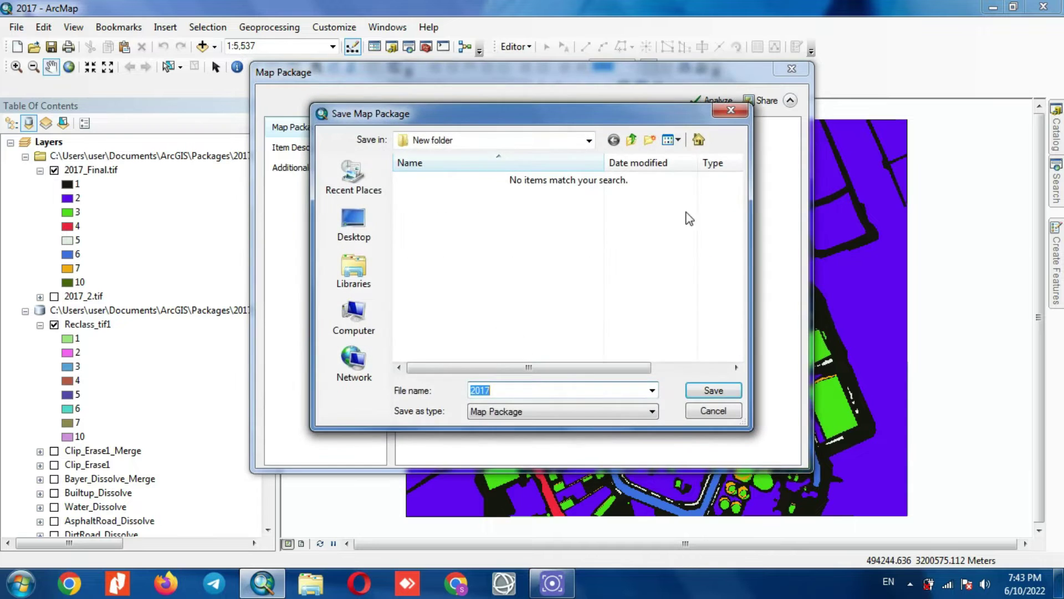
click(571, 388)
click(713, 390)
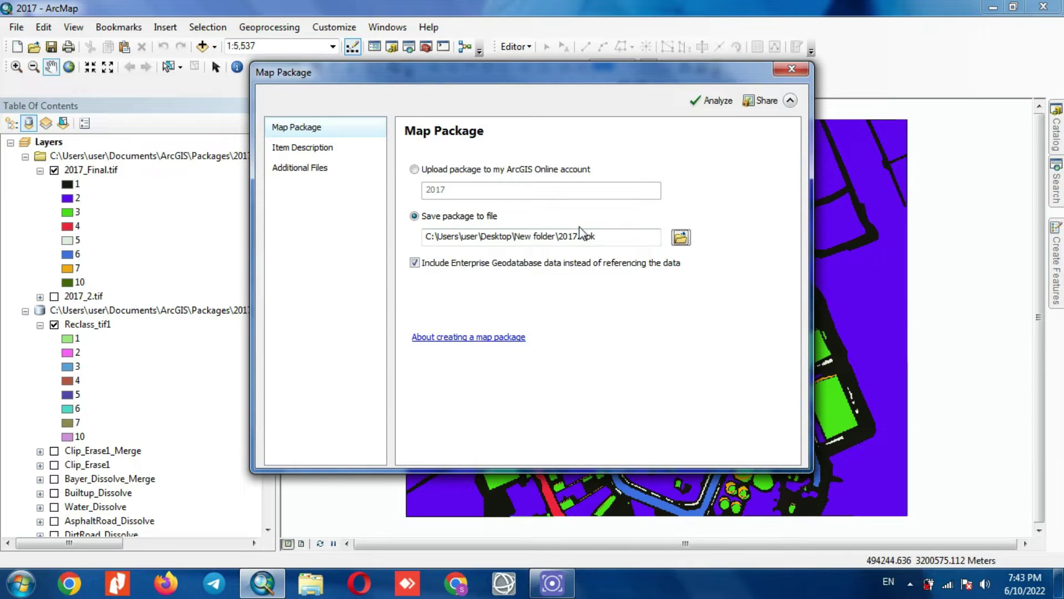
Check summary 'Set 8 Google Earth 2017', tag 'Google Earth' and description, then analyze with 0 errors
click(333, 148)
drag(527, 178, 405, 175)
drag(458, 234, 425, 235)
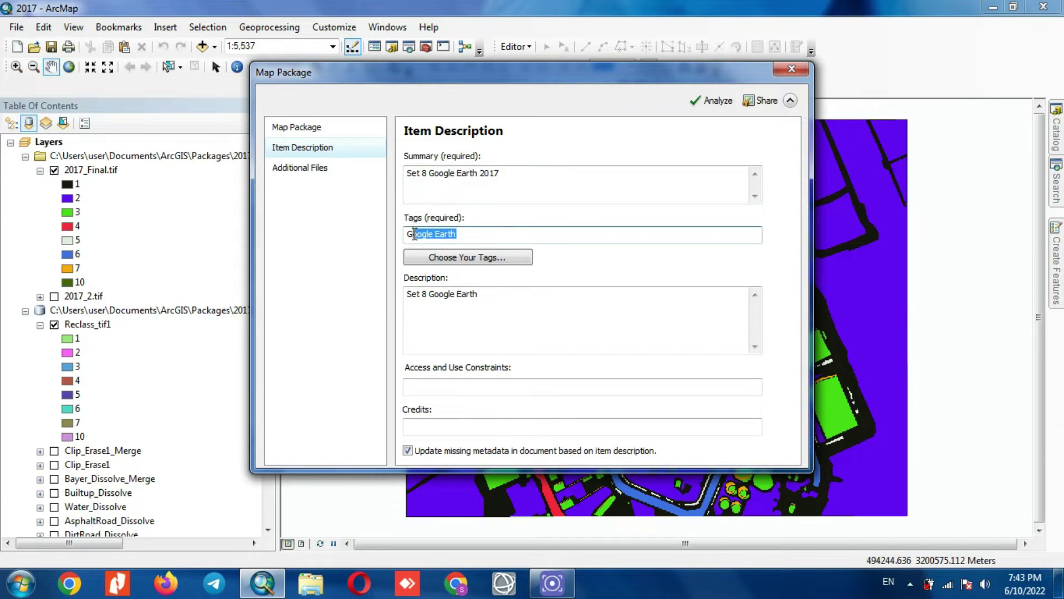
drag(486, 295, 409, 294)
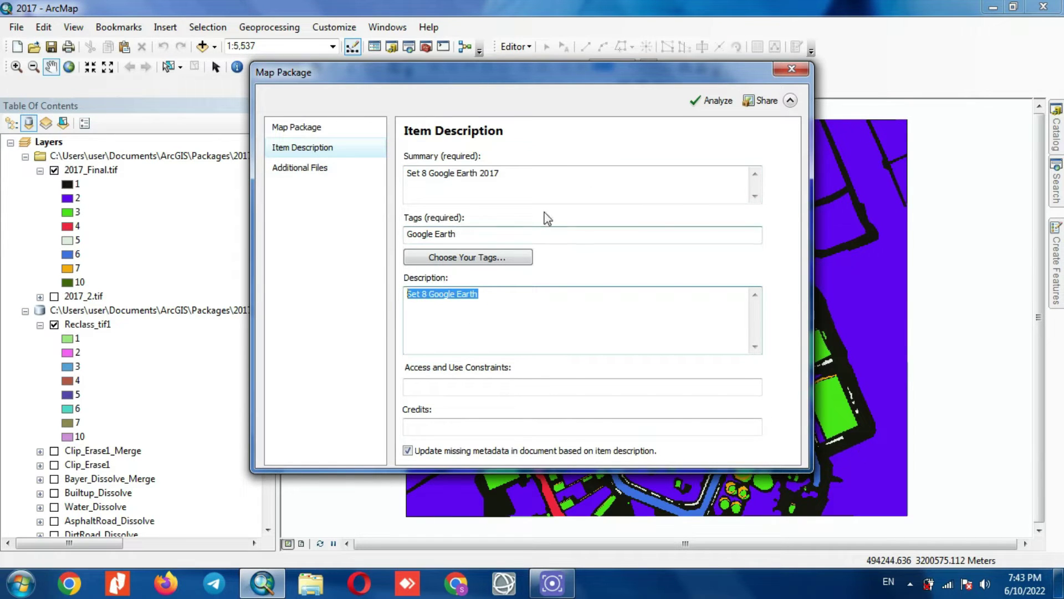
click(694, 105)
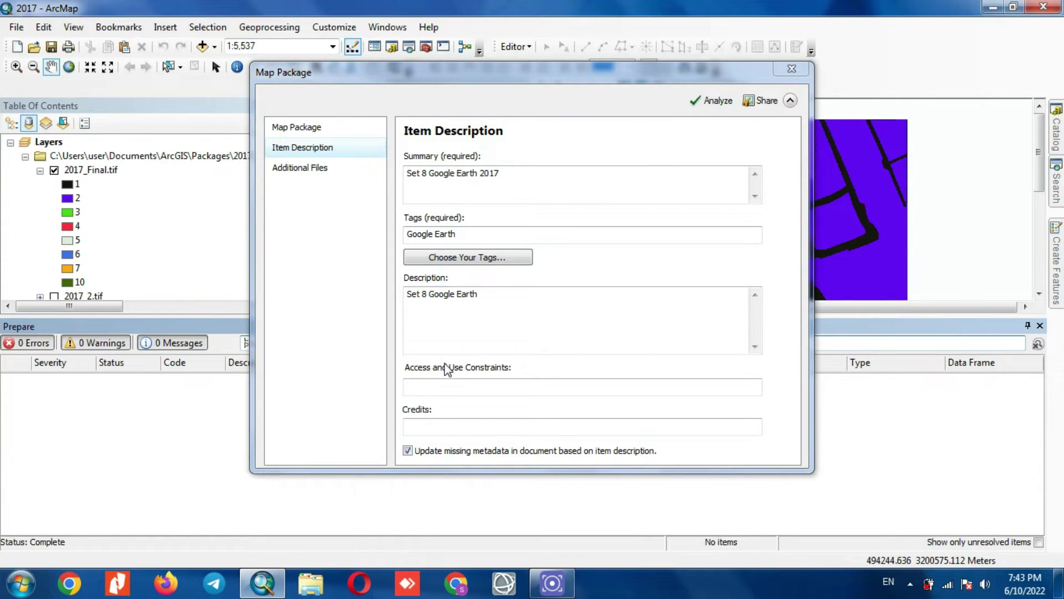
click(341, 131)
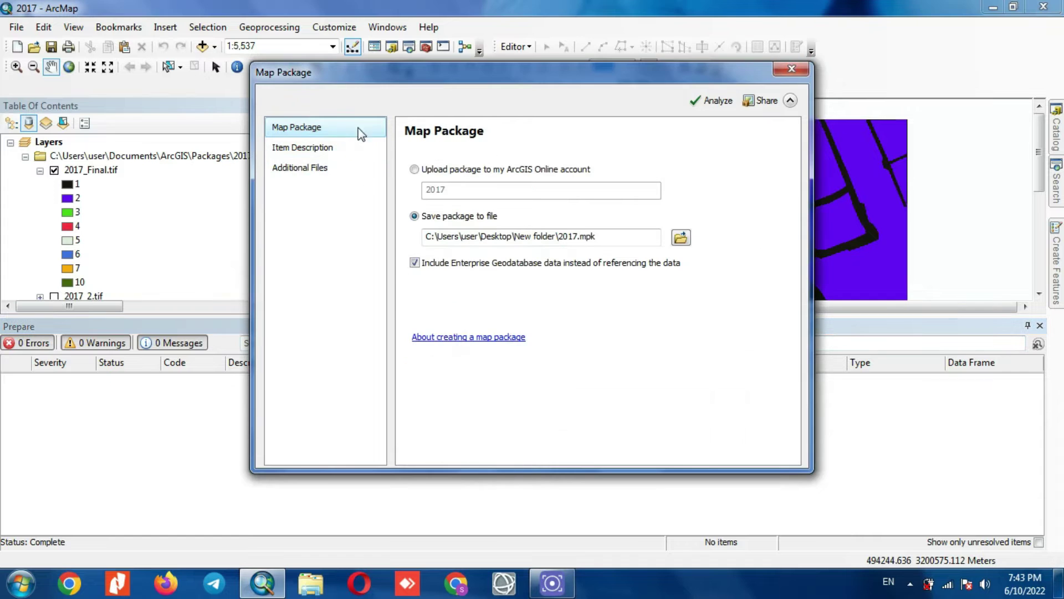
Share the package after saving the map document, acknowledge the success message, and close ArcMap
click(763, 101)
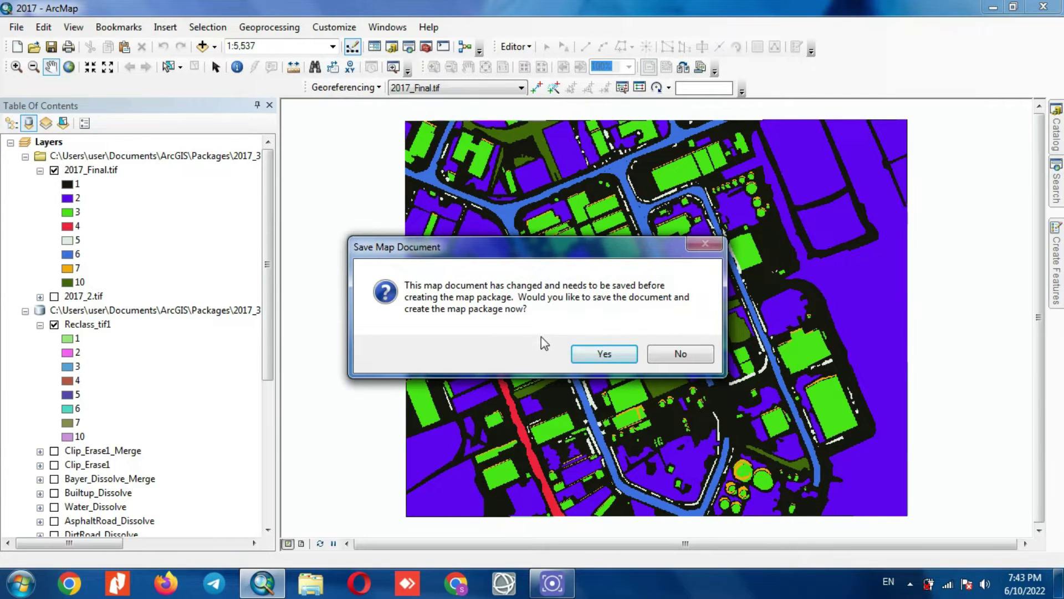
click(610, 352)
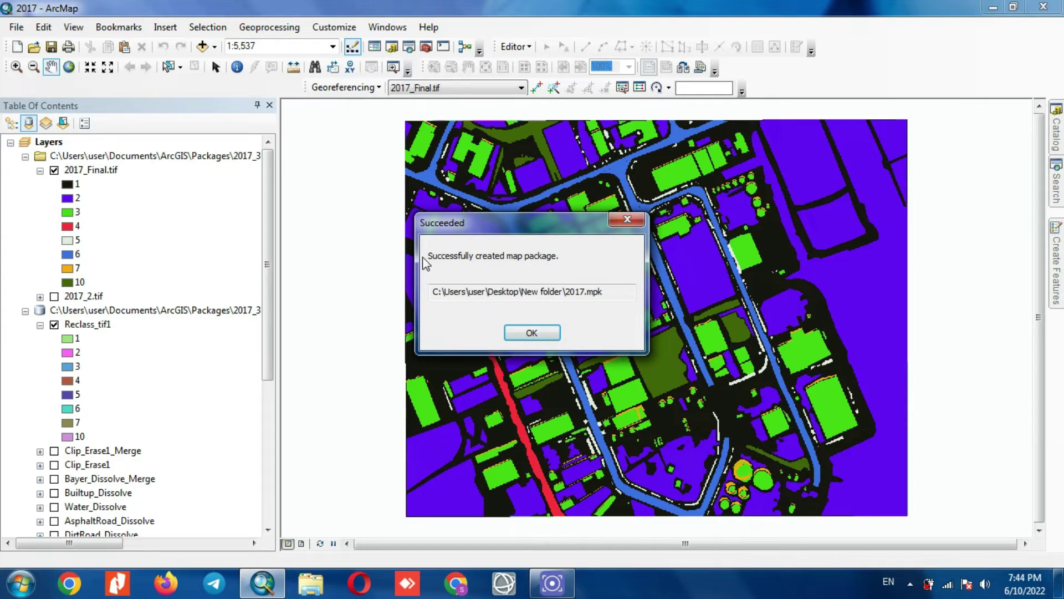
drag(605, 292, 436, 293)
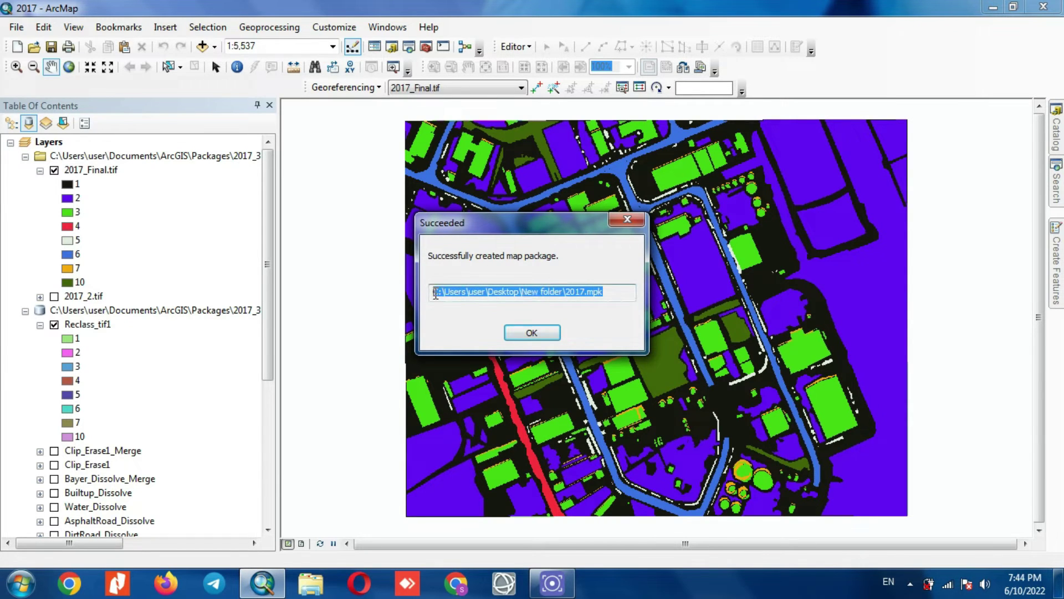
click(532, 332)
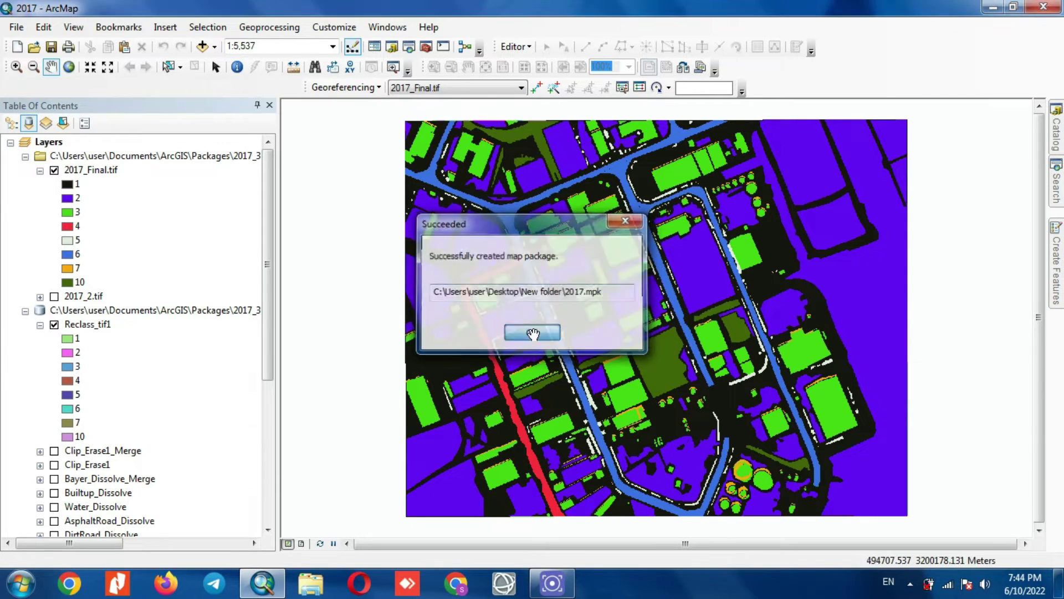
click(1045, 7)
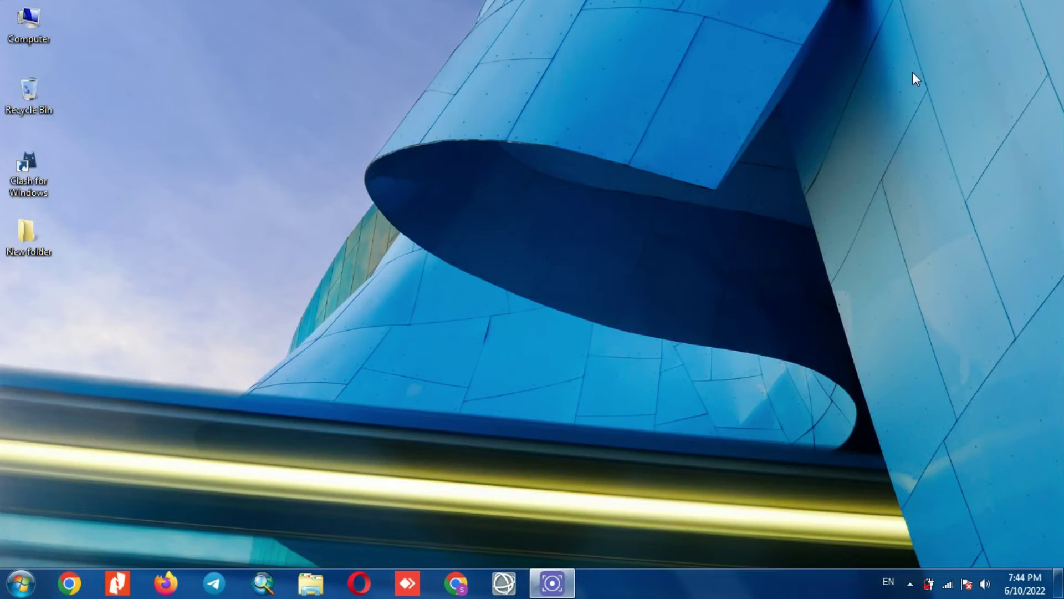
Open the 2,449 KB 2017 map package from the desktop New folder into ArcMap
double_click(28, 239)
click(203, 119)
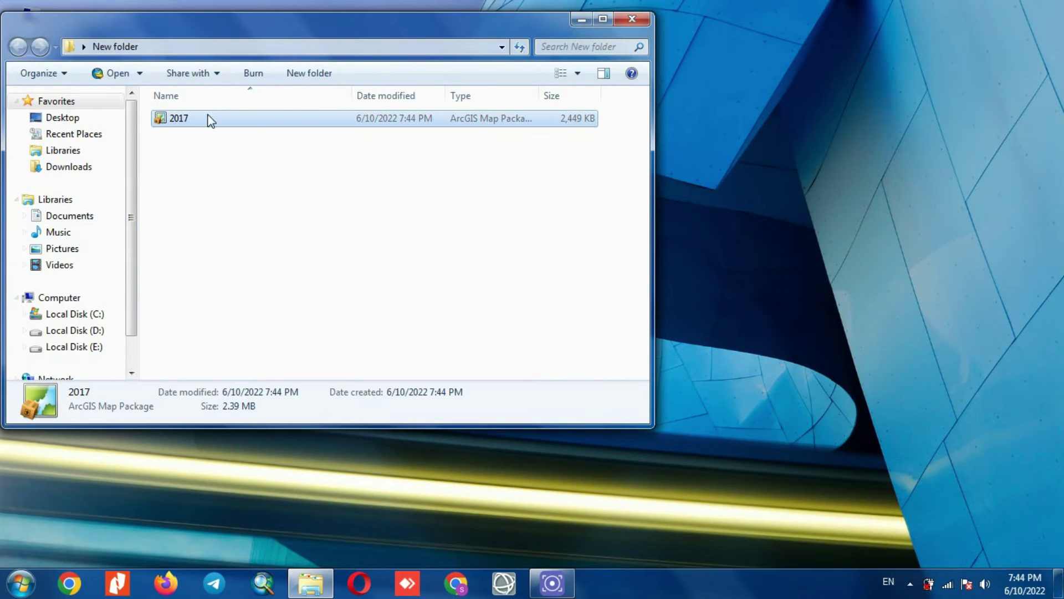
drag(538, 94, 574, 93)
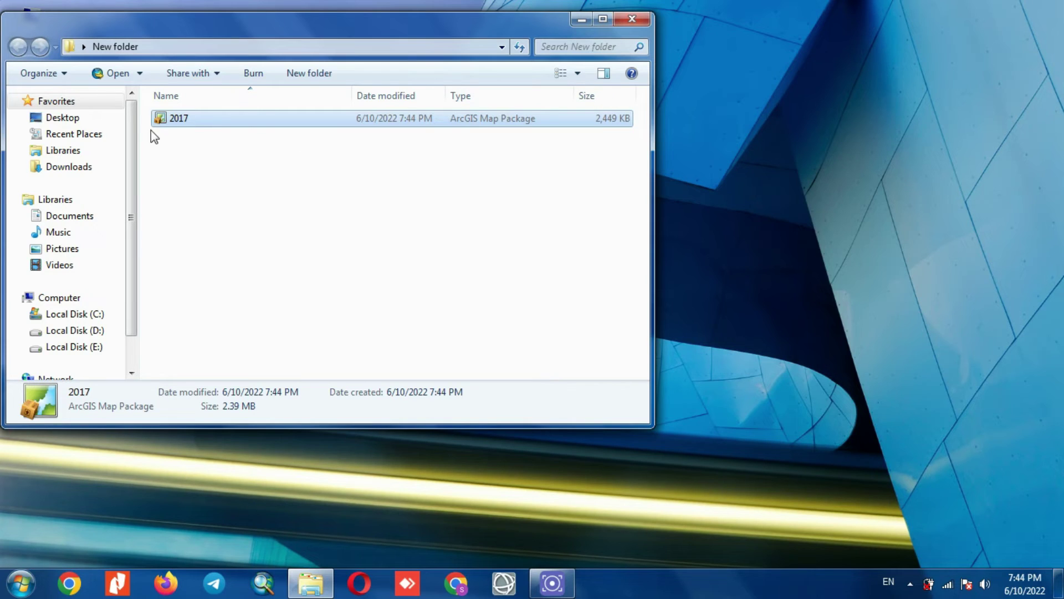
double_click(199, 115)
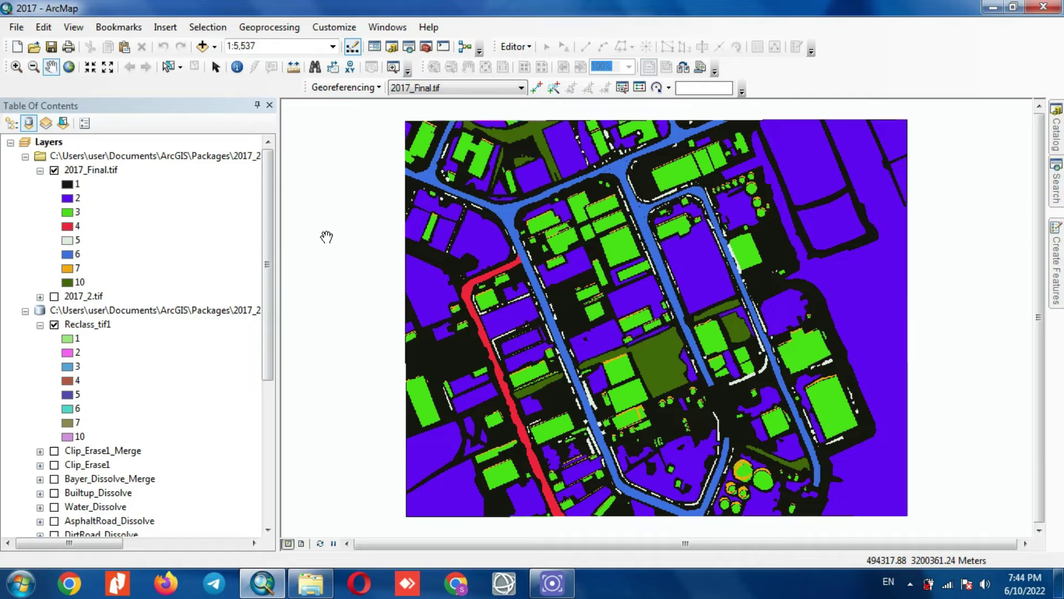
Save a copy of the unpacked map as an ArcMap 10.4 Document named 20174
click(310, 583)
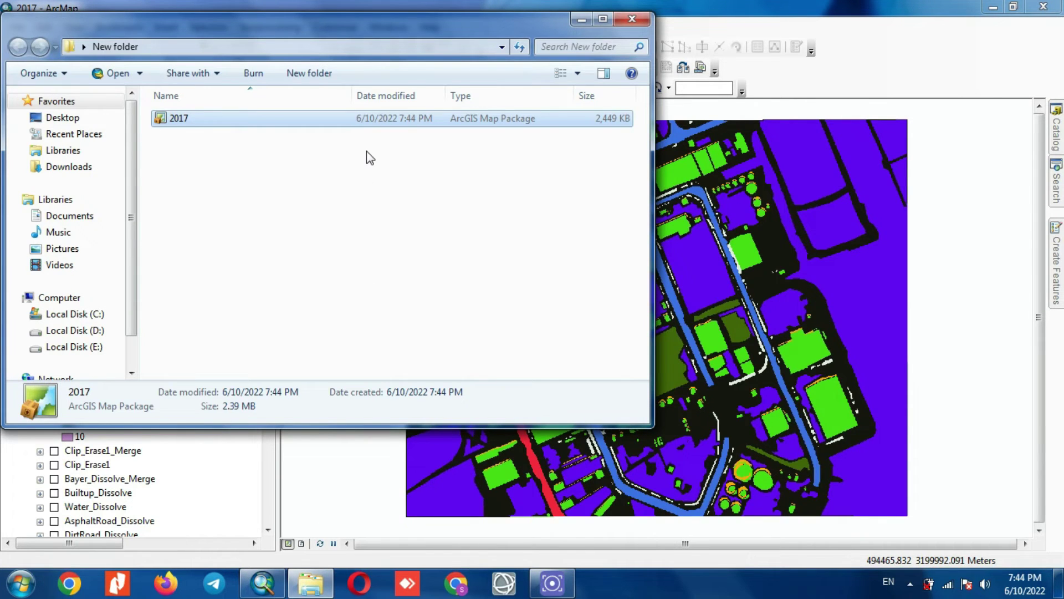
click(580, 20)
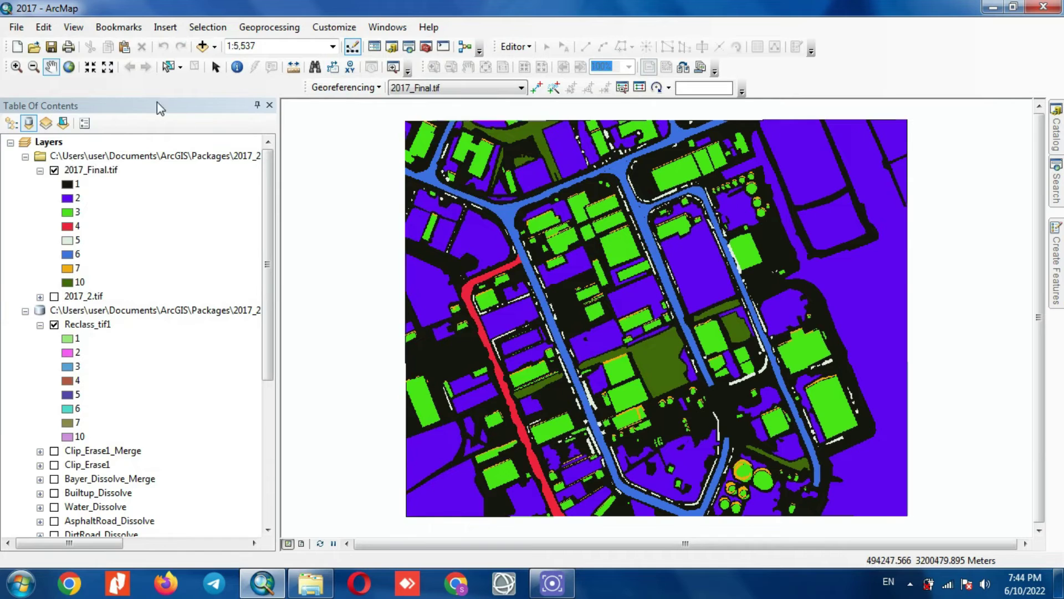
click(16, 28)
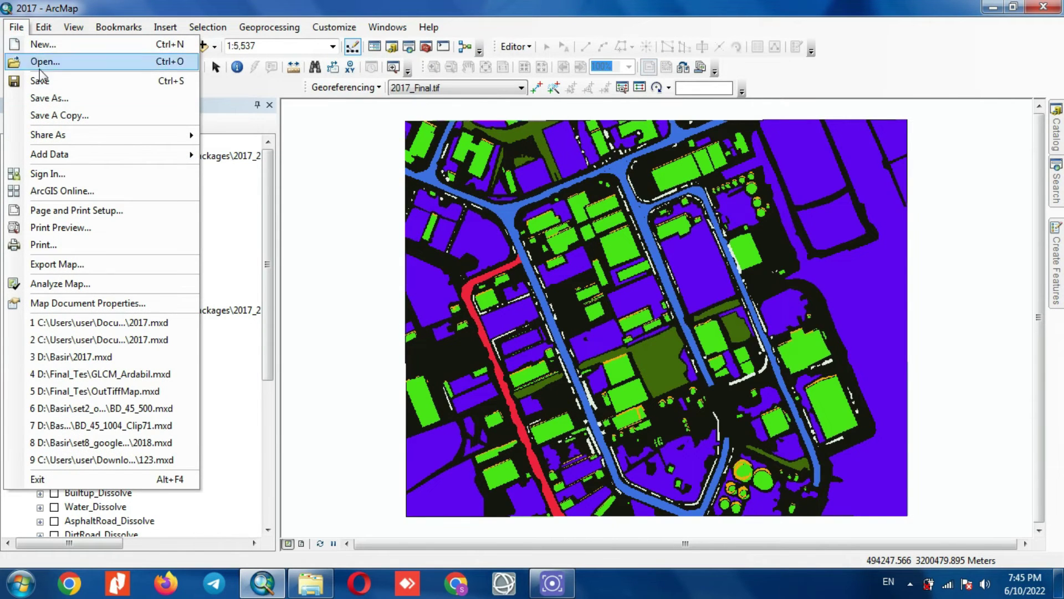
click(143, 116)
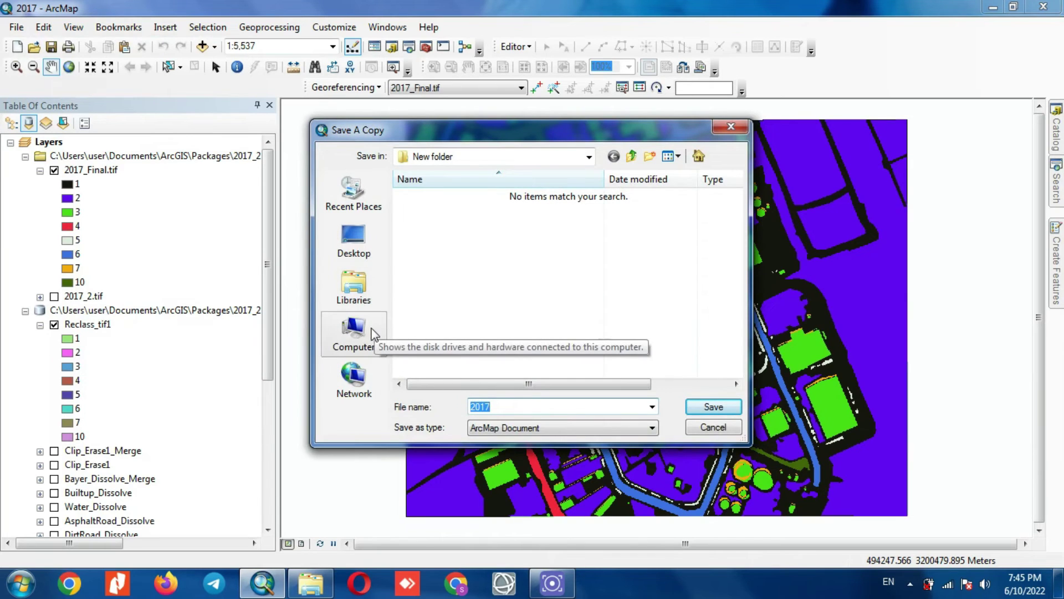
click(567, 424)
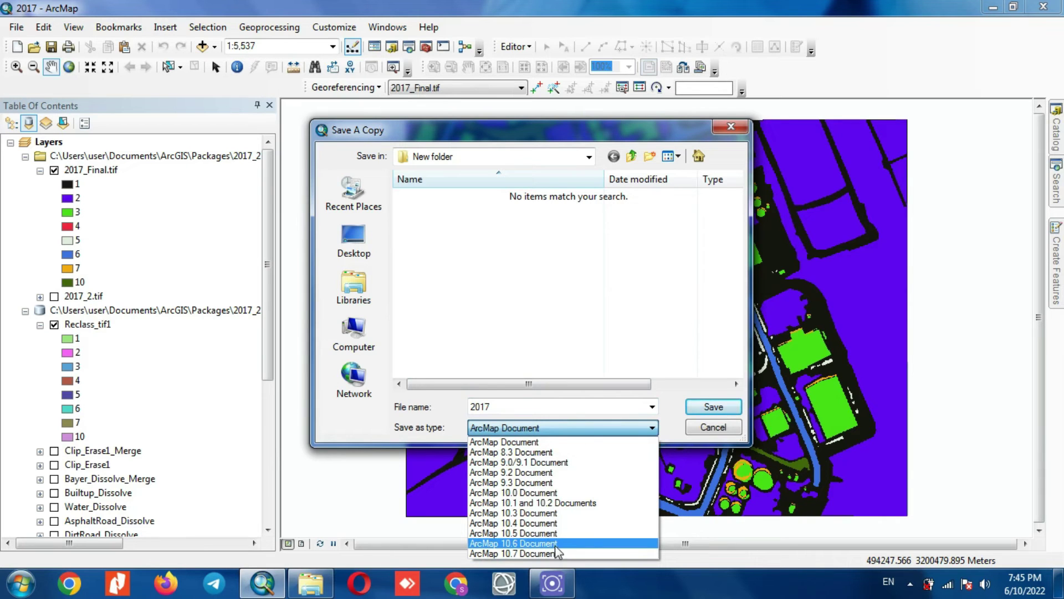
click(558, 523)
key(shift+Tab)
click(523, 407)
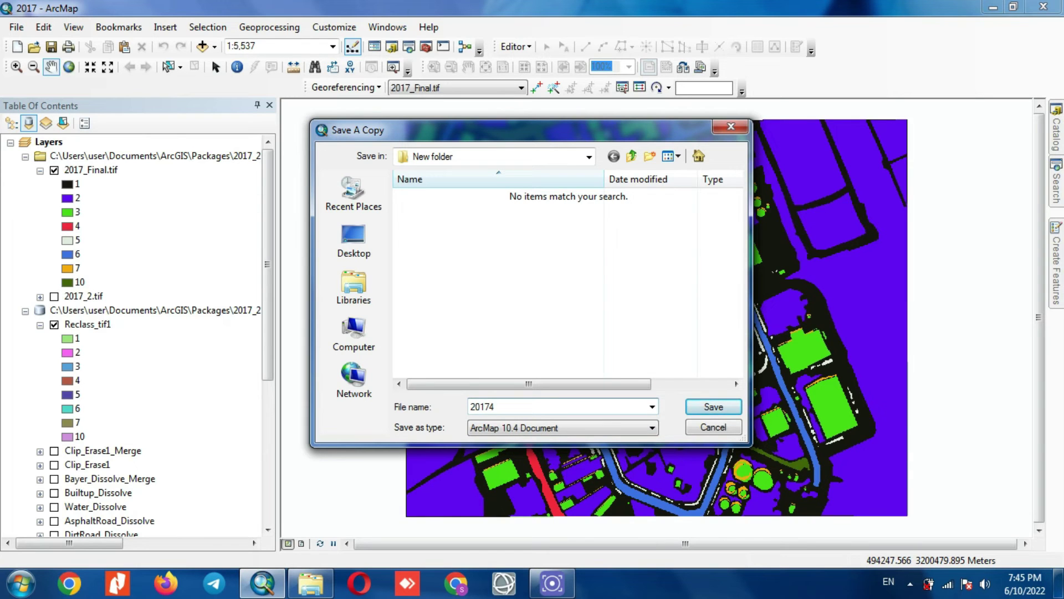
click(713, 406)
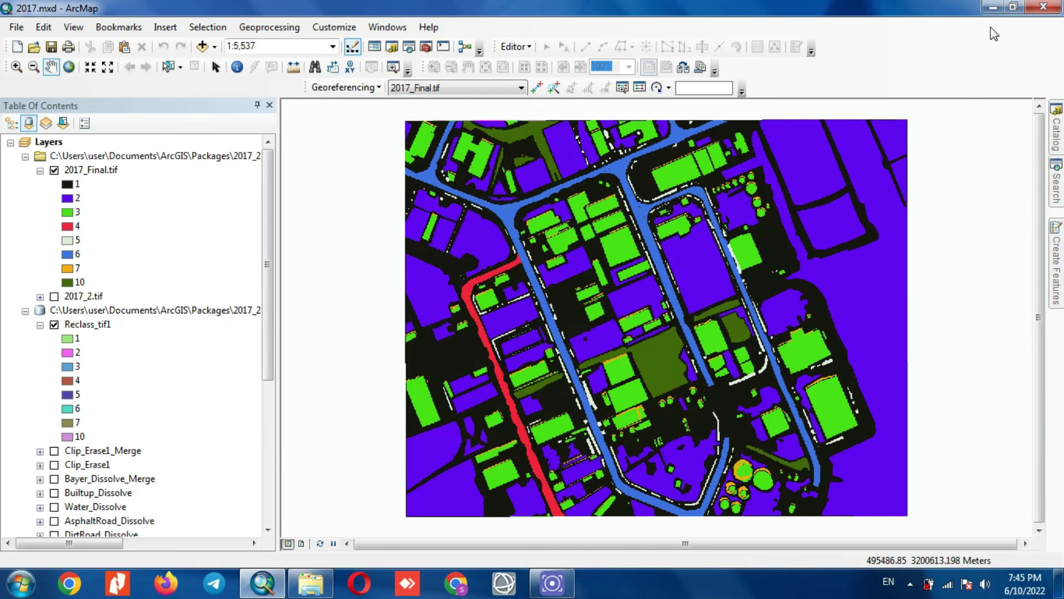
Confirm New folder holds the 2017 package and 20174 document, then close the window
click(993, 7)
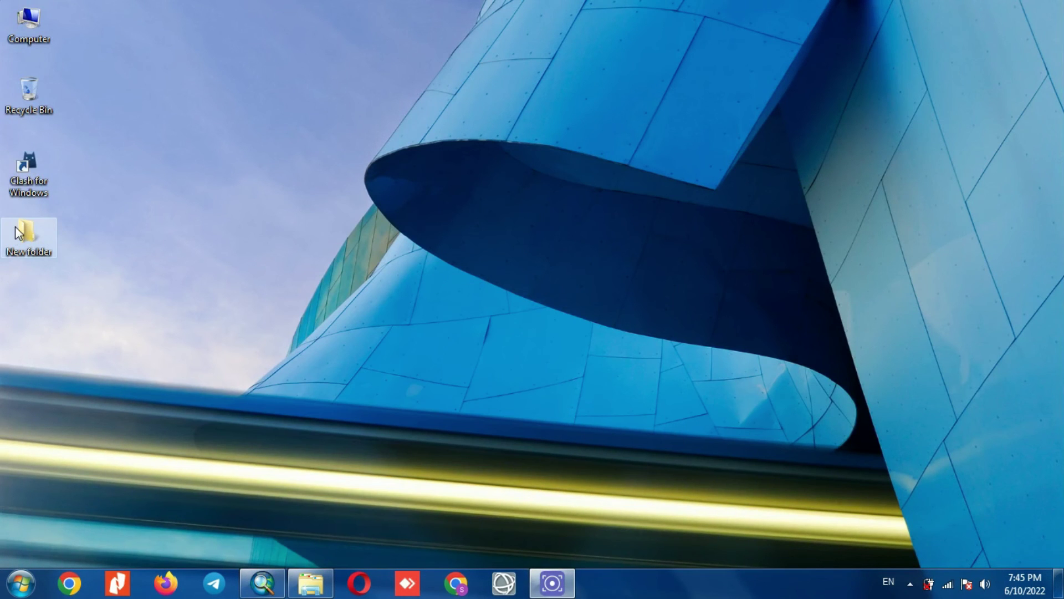
click(310, 583)
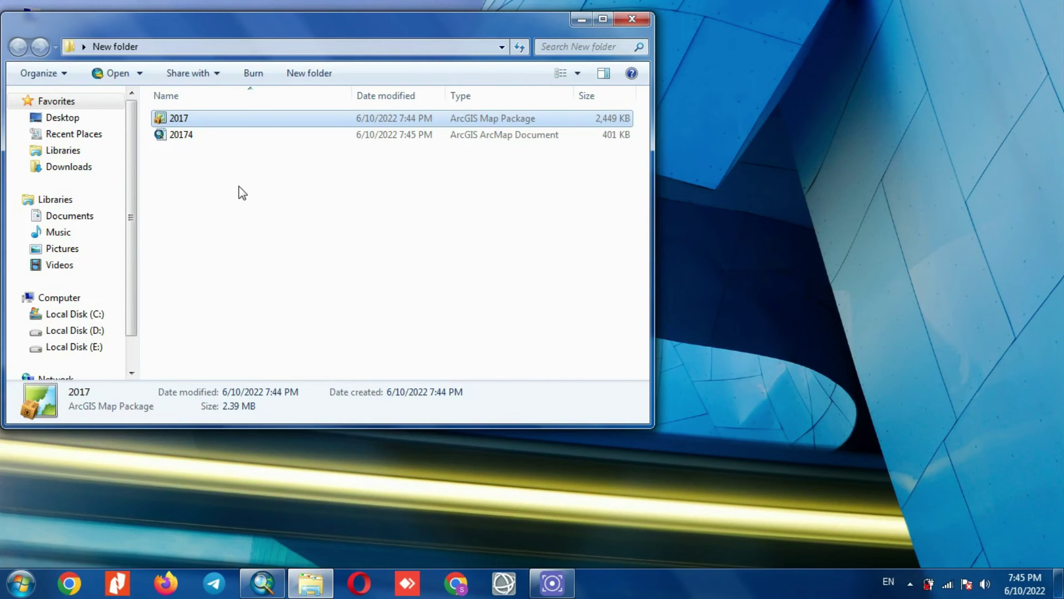
click(182, 139)
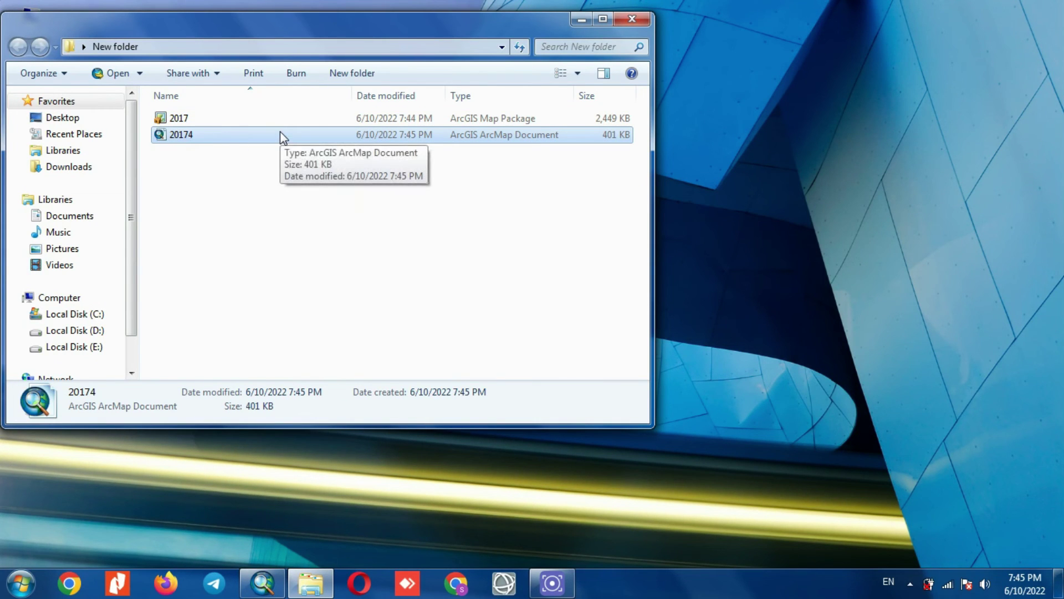
click(621, 19)
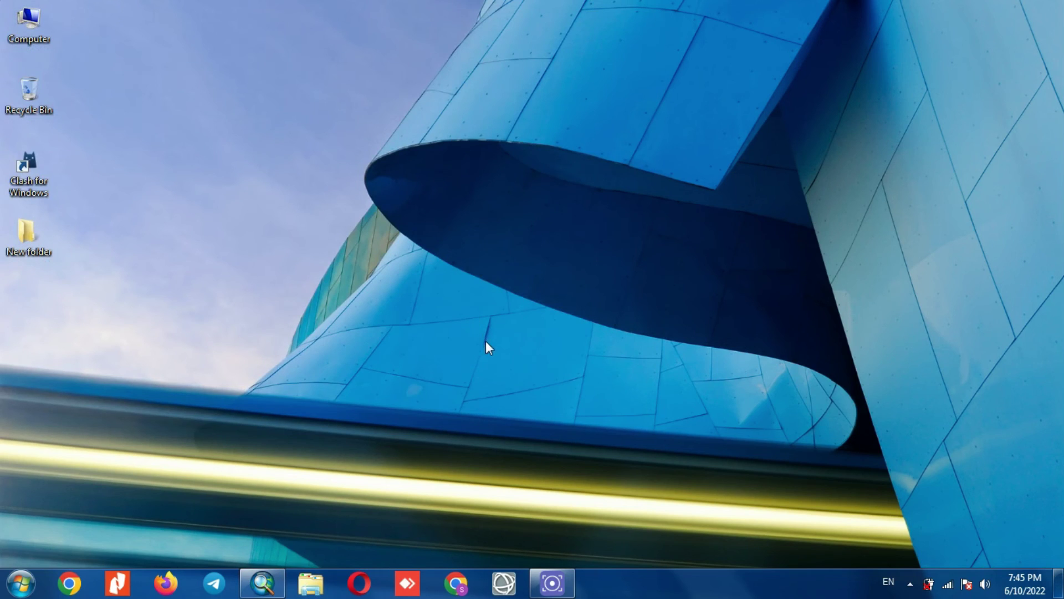
click(554, 582)
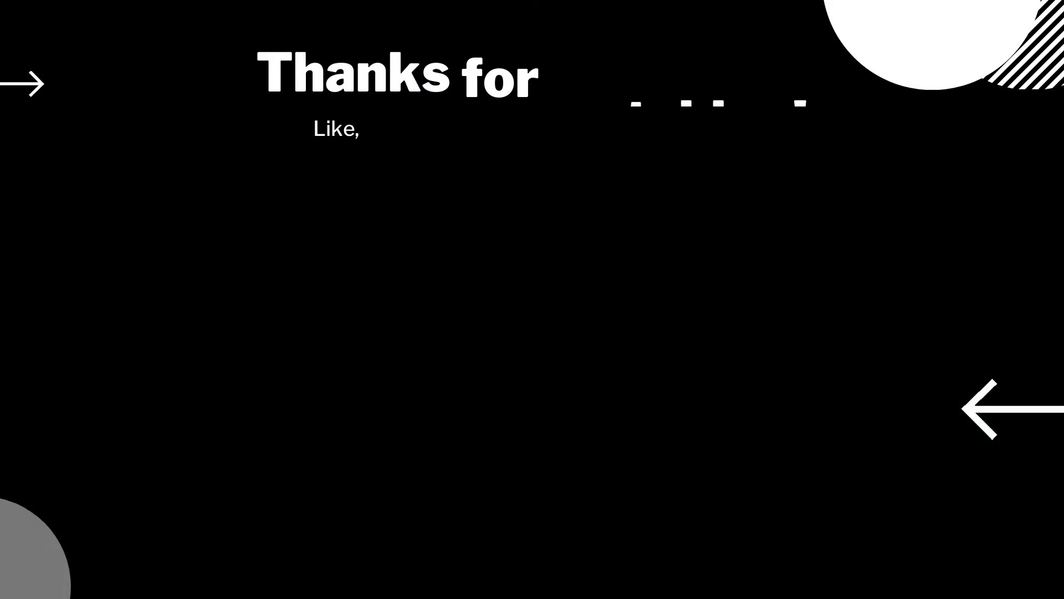